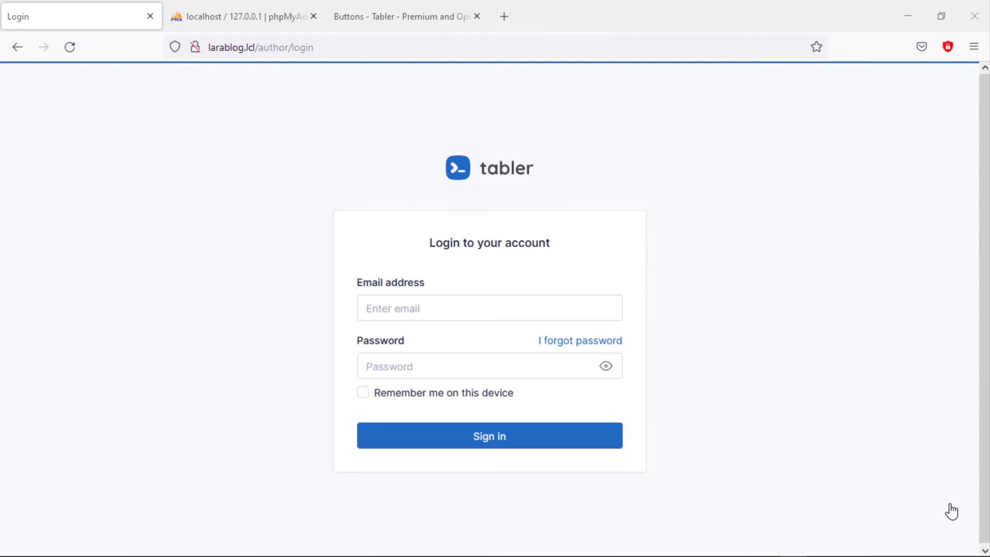
Step: Search Google for 'laravel livewire' in a new Firefox tab
click(504, 17)
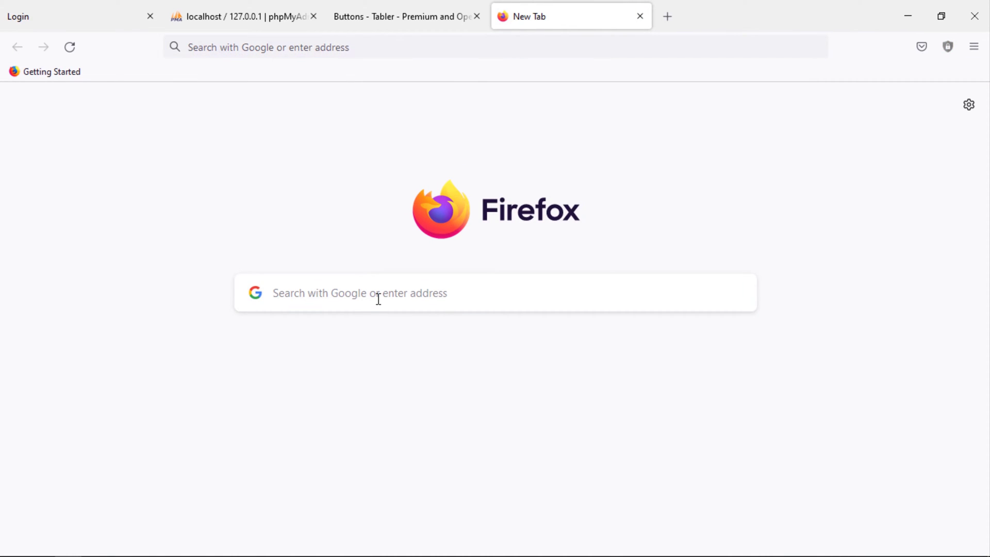
click(379, 293)
text(laravel livewire)
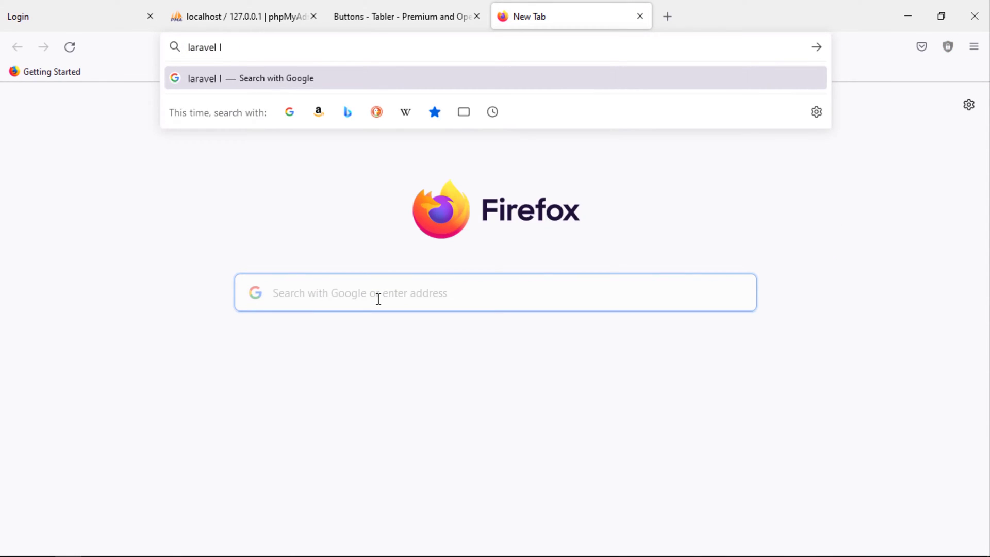
key(Return)
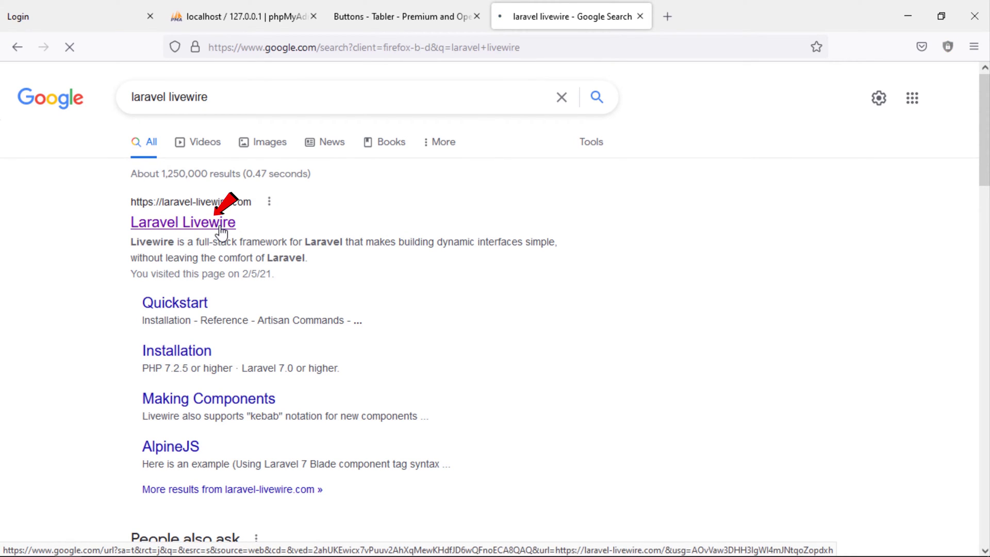
Step: Open the official Laravel Livewire site from the Google results
click(221, 224)
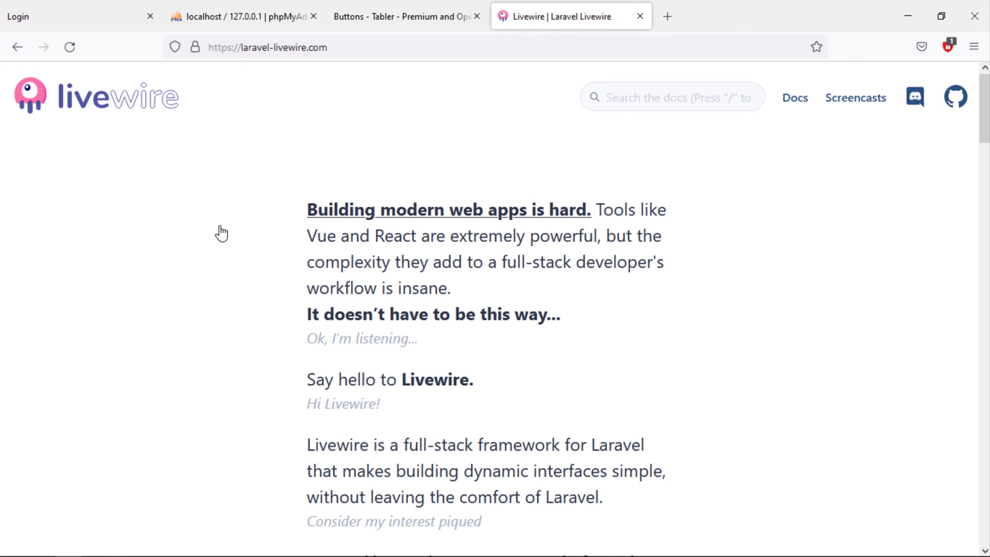
scroll(560, 309, down, 2)
scroll(560, 309, down, 3)
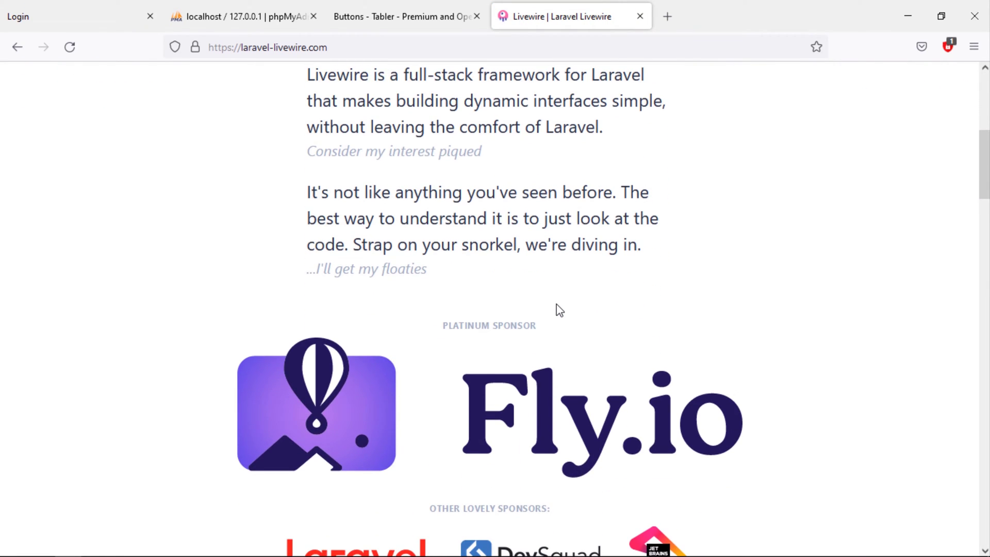
scroll(560, 309, down, 5)
scroll(560, 310, down, 3)
scroll(560, 310, down, 3)
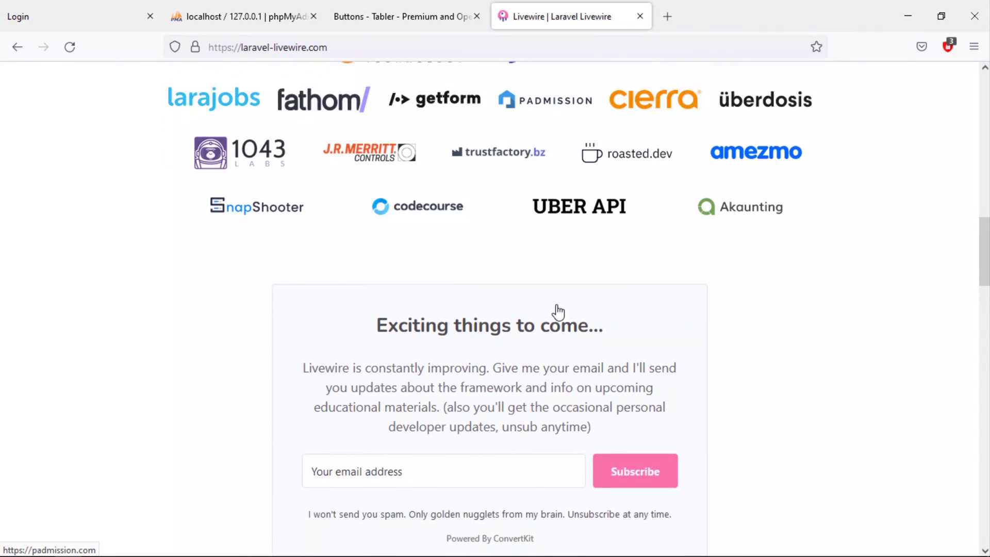
scroll(559, 310, down, 3)
scroll(559, 311, down, 4)
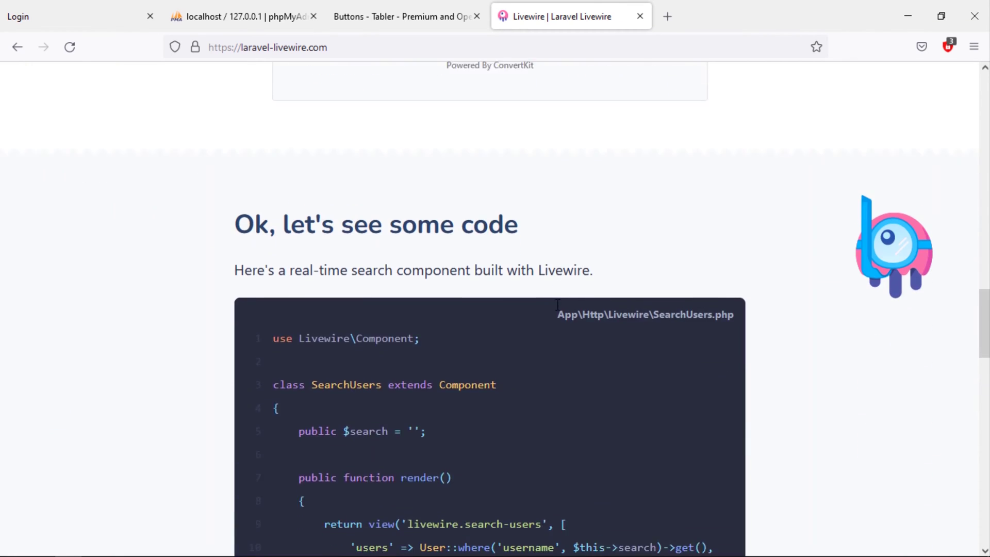
scroll(556, 304, down, 1)
scroll(556, 304, down, 4)
scroll(557, 304, down, 1)
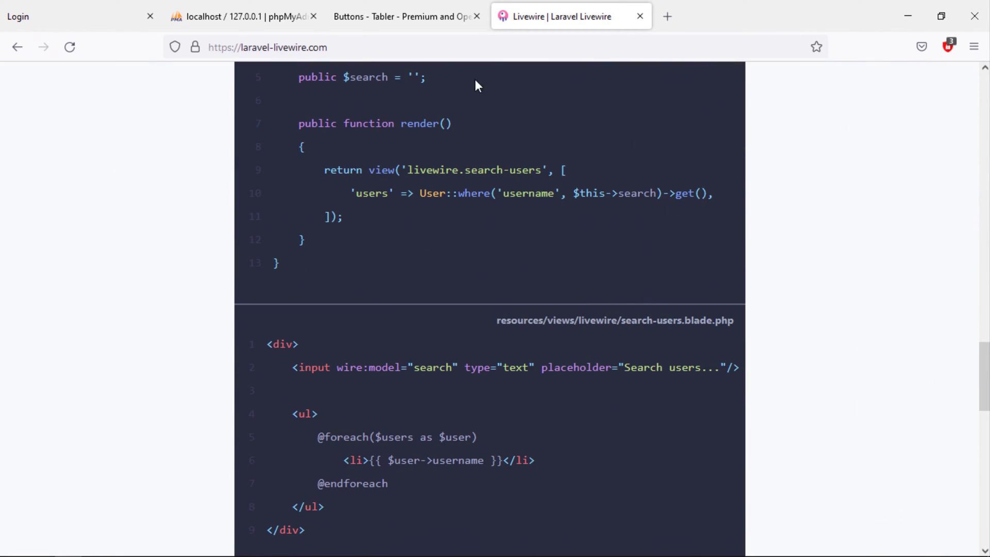
scroll(491, 302, down, 4)
scroll(491, 303, down, 1)
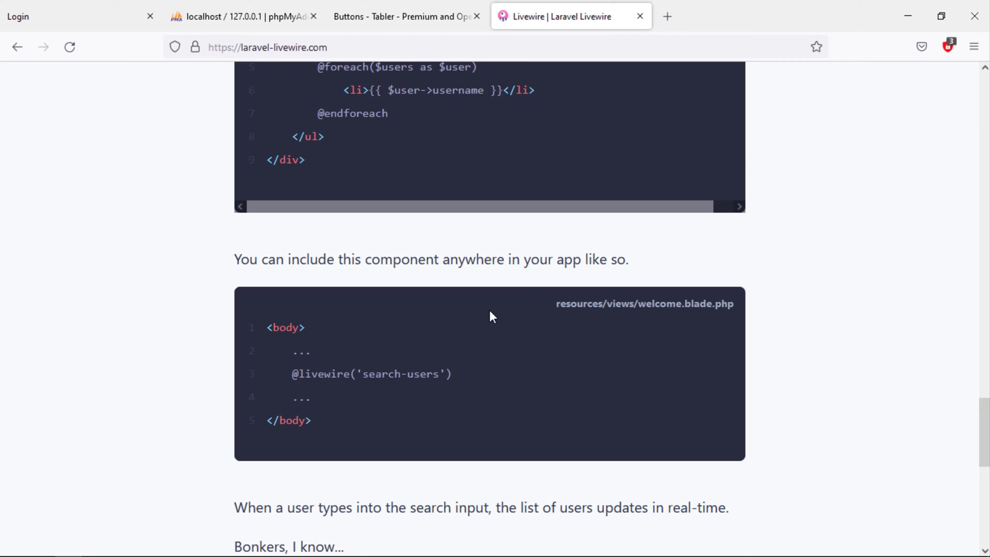
scroll(490, 310, up, 6)
scroll(489, 310, up, 8)
scroll(490, 310, up, 8)
scroll(489, 310, up, 6)
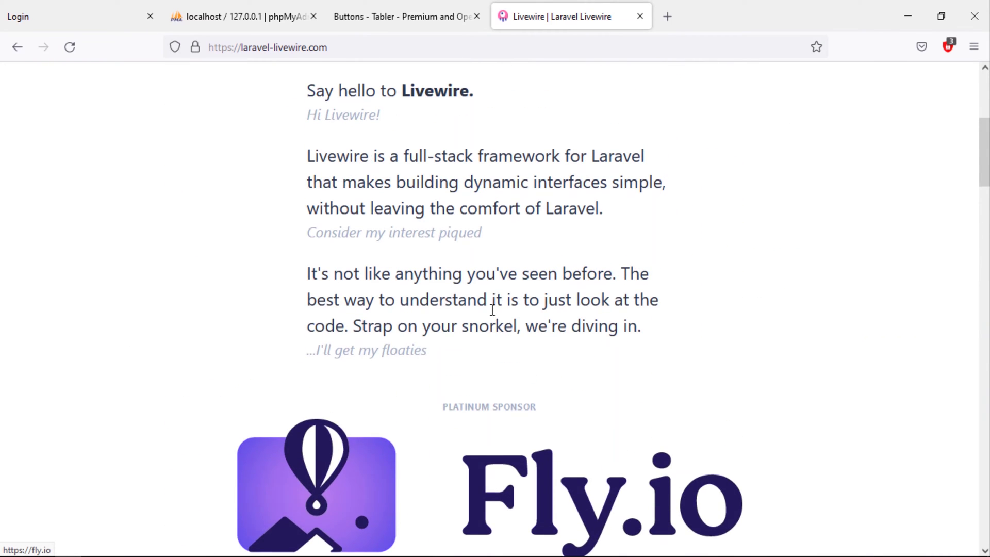
scroll(490, 311, up, 5)
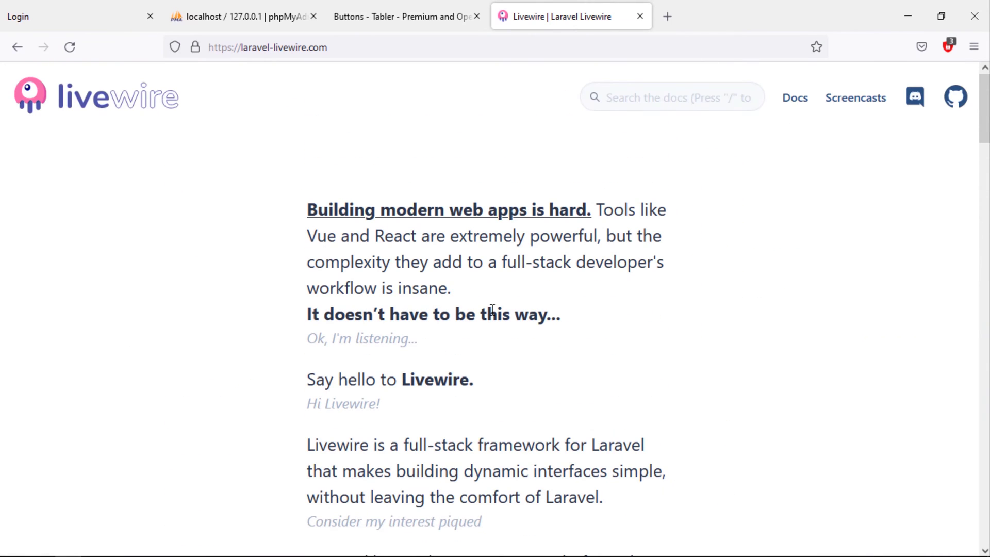
Step: Copy the 'composer require livewire/livewire' command from the Livewire Quickstart docs
click(795, 98)
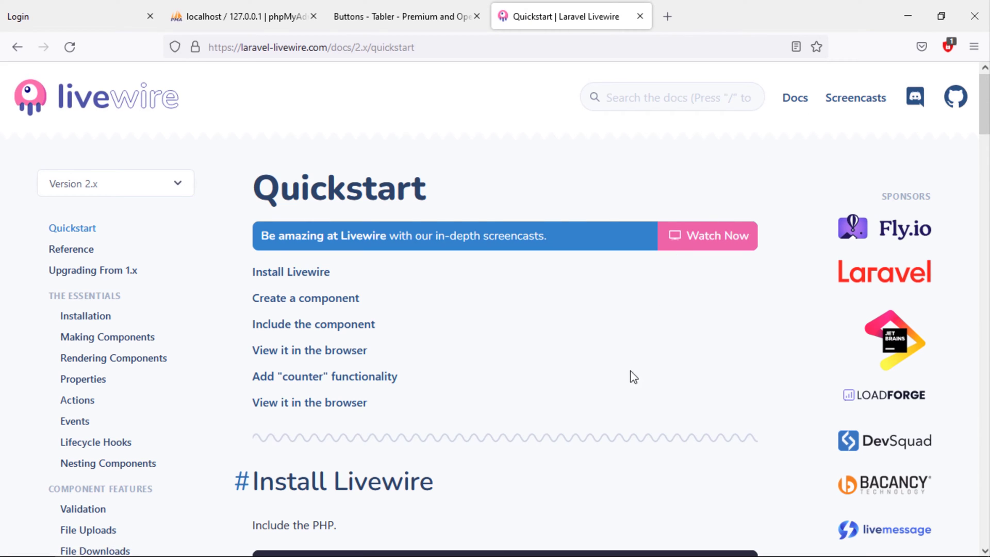
scroll(630, 376, down, 5)
scroll(631, 393, down, 5)
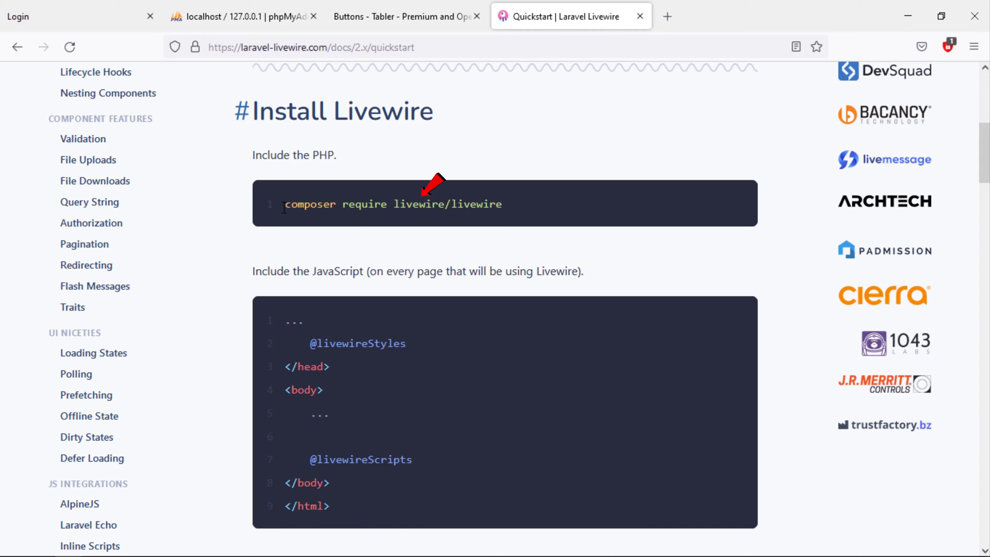
drag(285, 204, 504, 205)
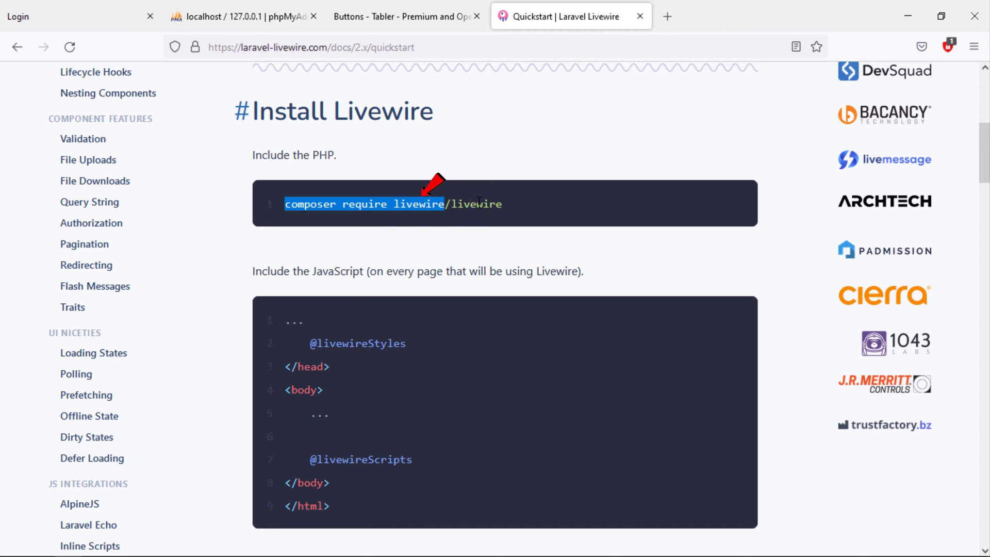
right_click(492, 205)
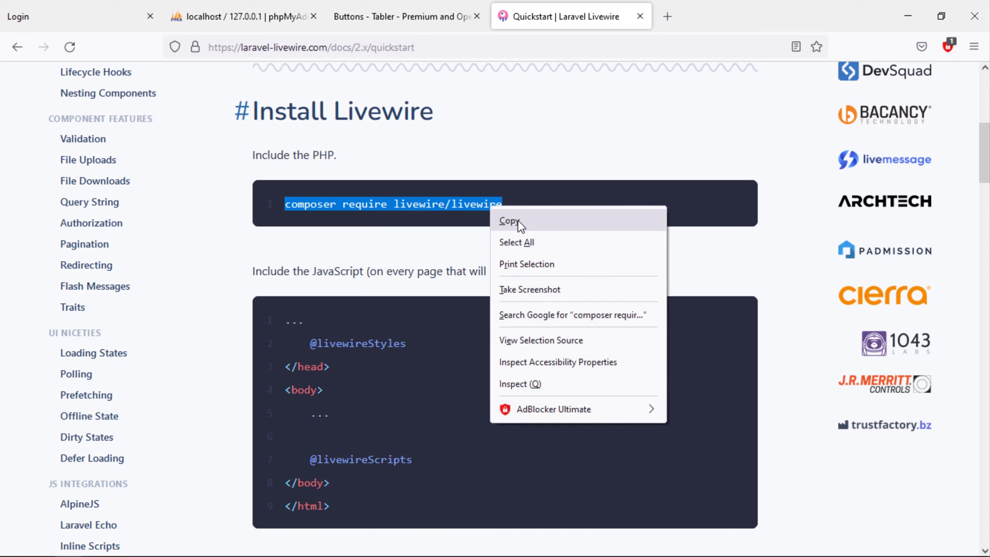
click(511, 222)
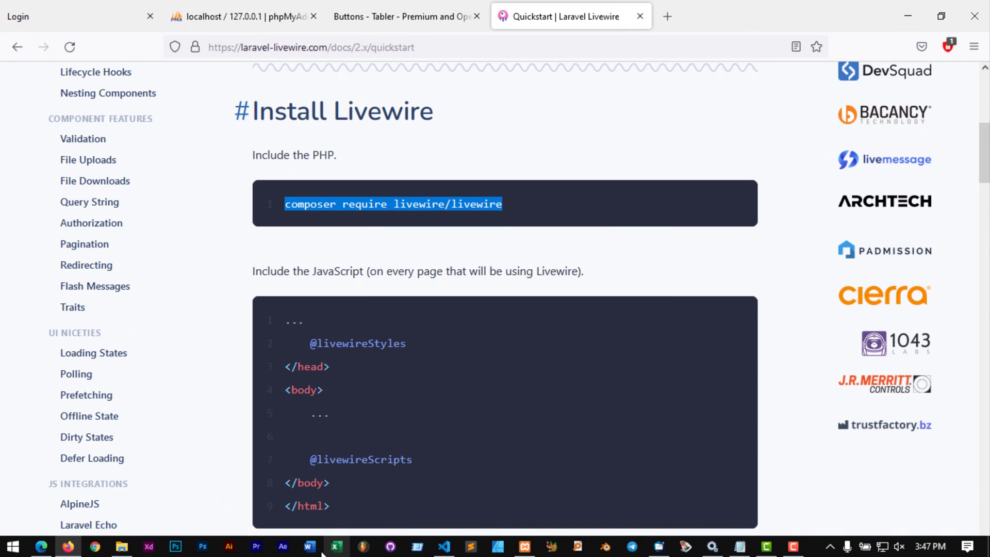
Step: Run 'composer require livewire/livewire' in the larablog terminal, installing Livewire v2.10.4
click(444, 547)
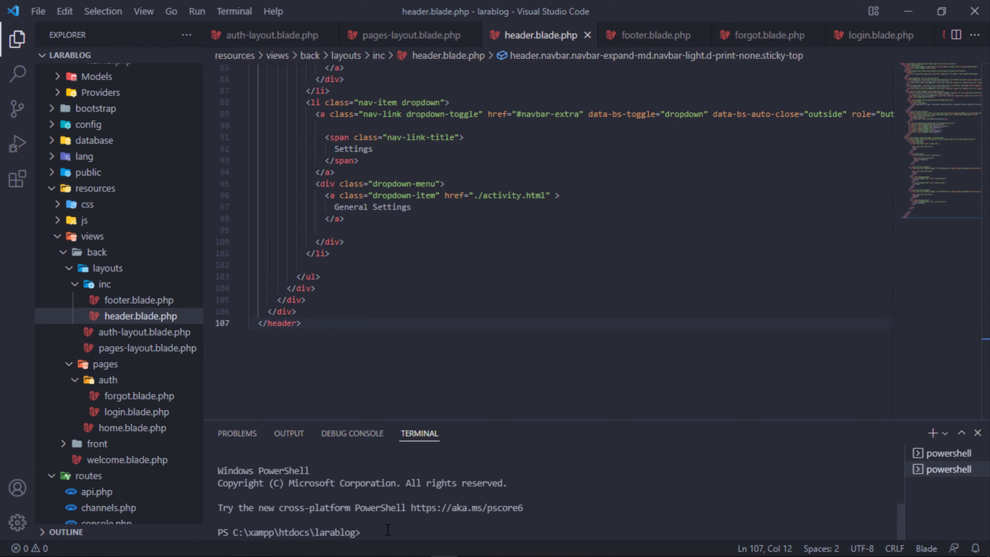
text(composer require livewire/livewire)
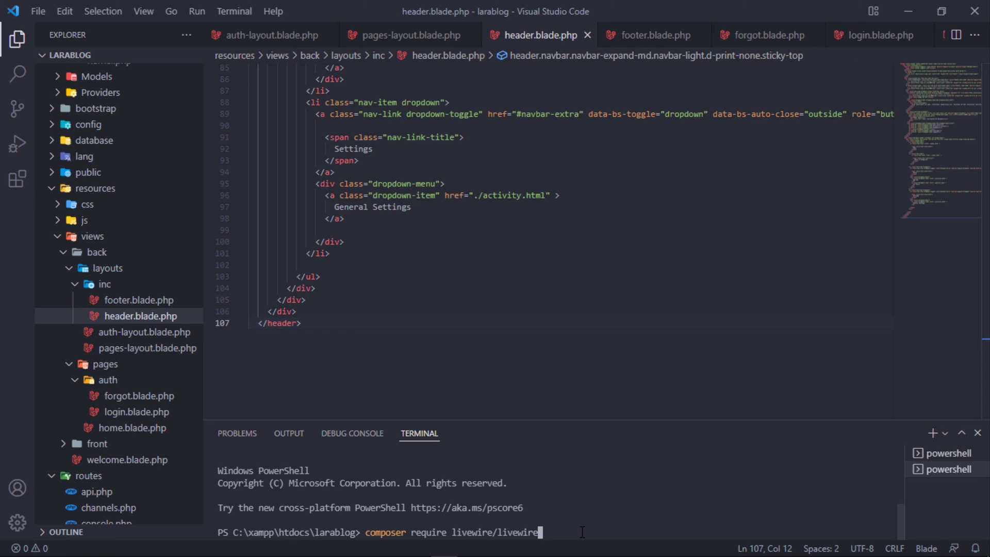
key(Return)
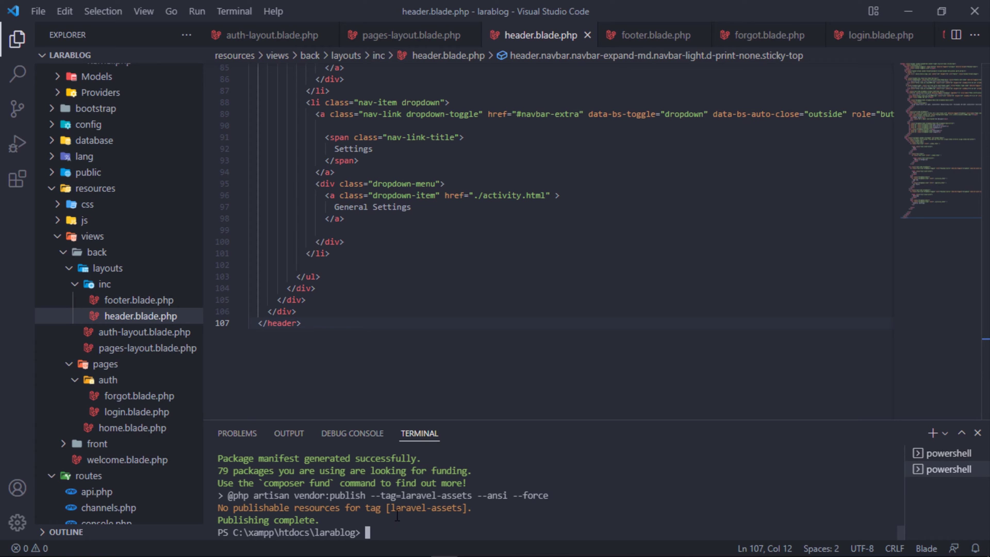
mouse_move(495, 548)
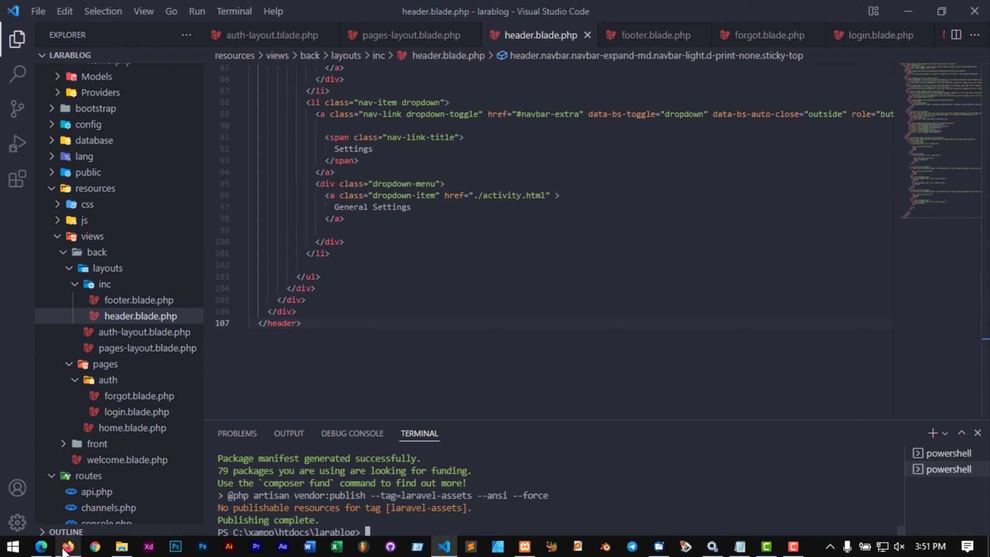
click(69, 547)
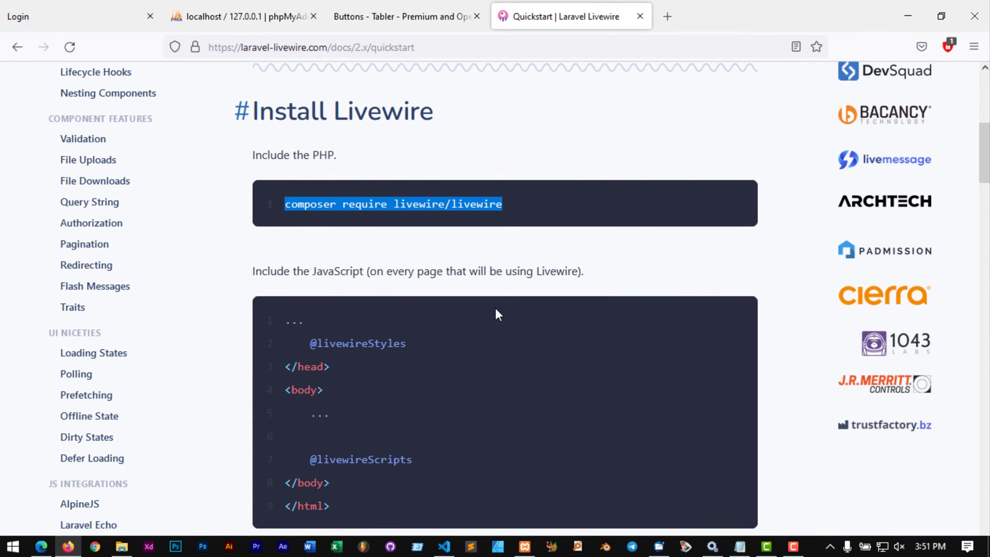
drag(253, 271, 595, 270)
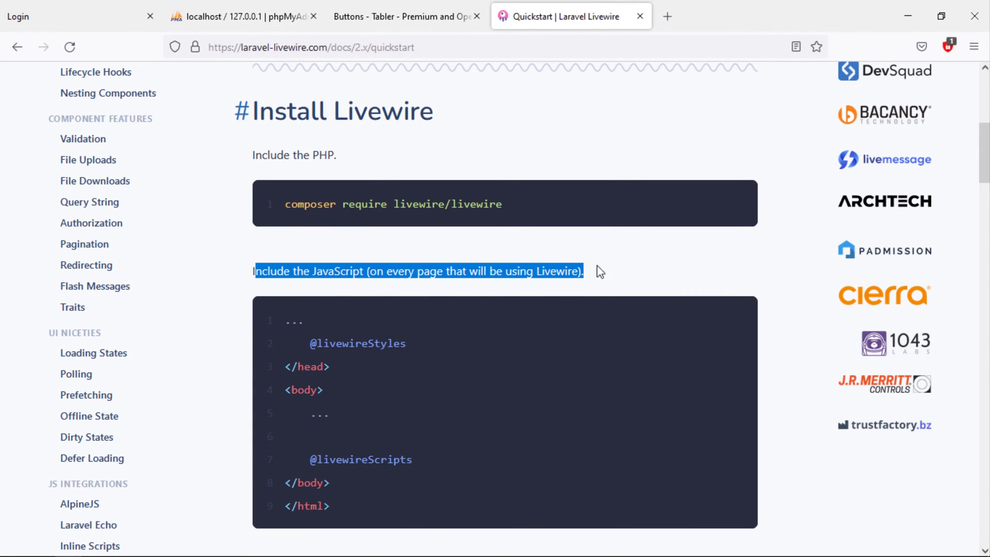
scroll(476, 383, down, 3)
scroll(478, 385, down, 3)
scroll(477, 385, up, 2)
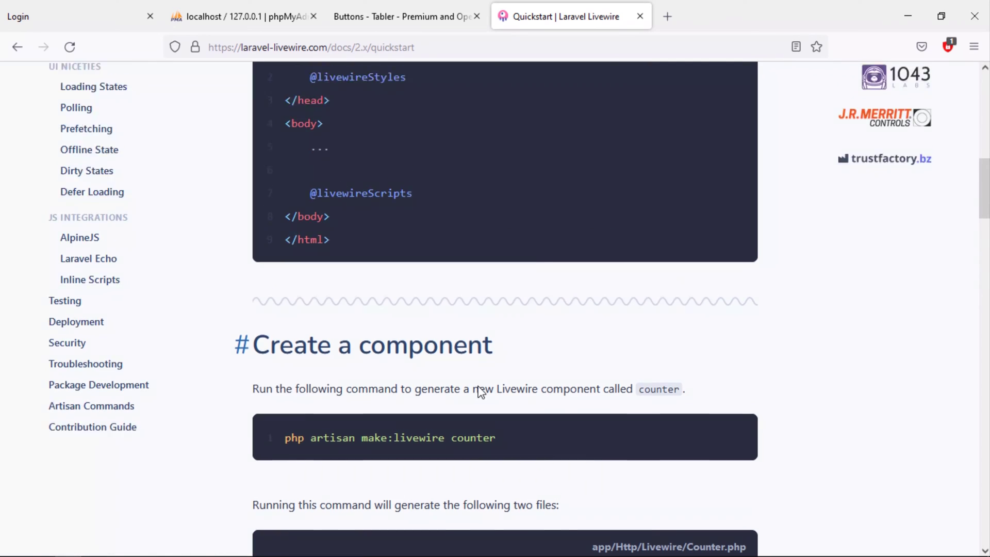
scroll(478, 383, up, 3)
scroll(477, 383, up, 3)
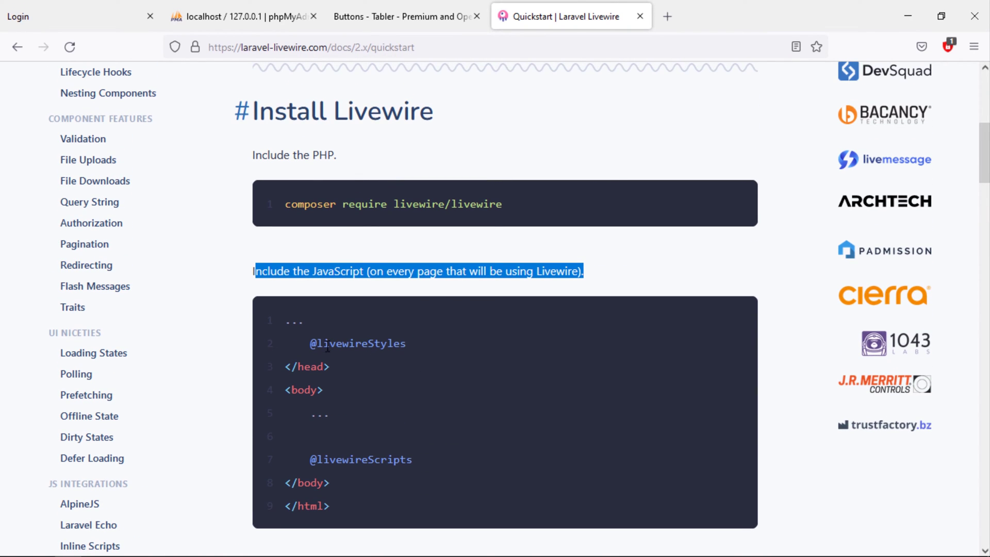
drag(309, 343, 413, 349)
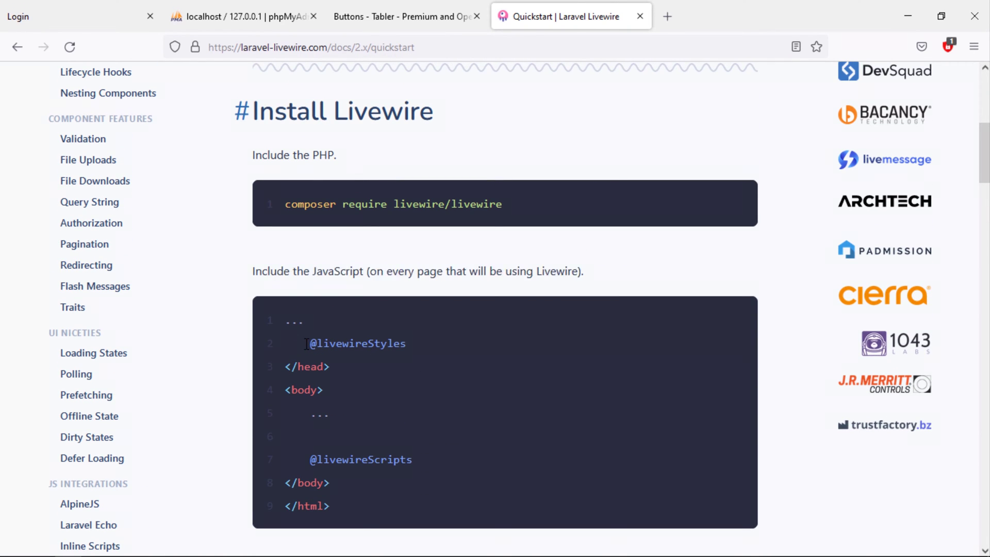
right_click(403, 344)
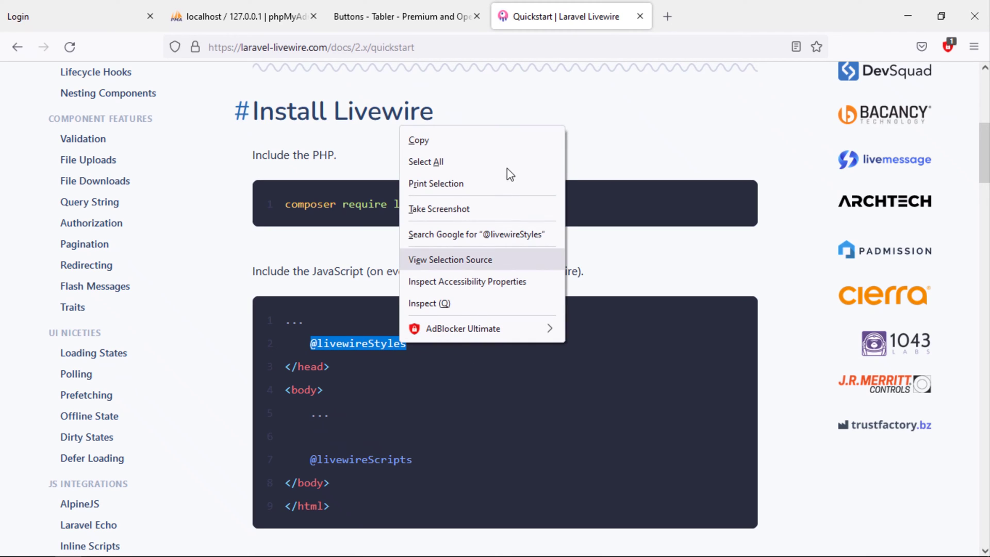
click(481, 143)
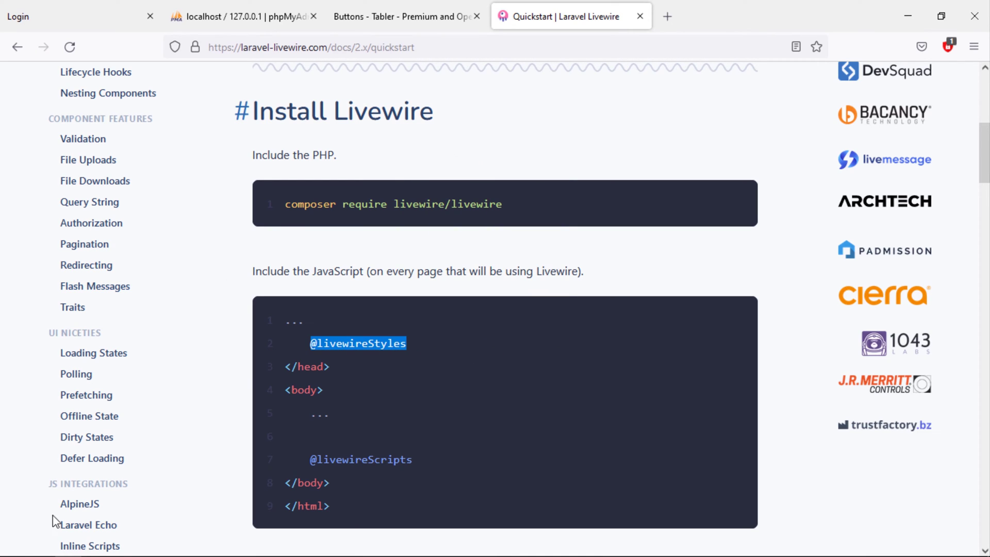
click(443, 546)
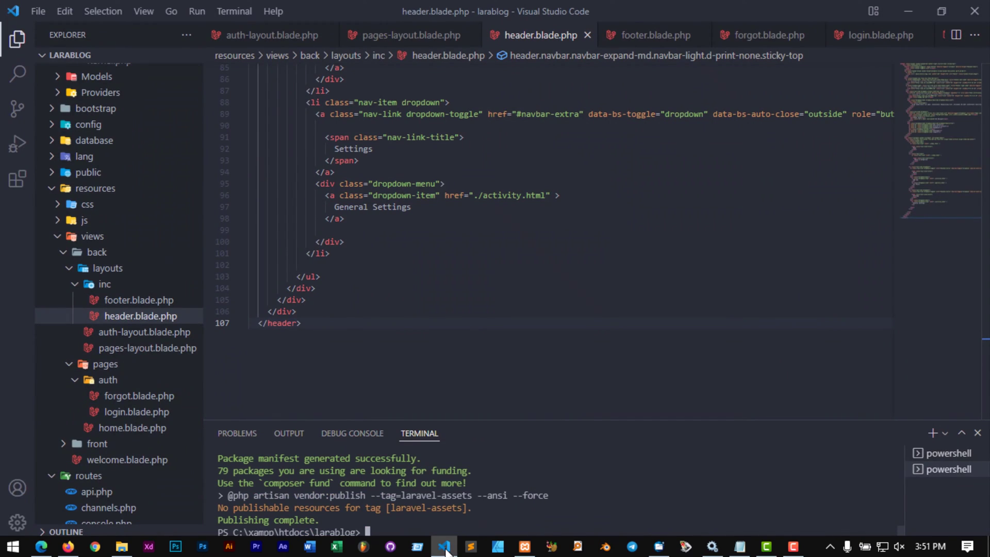
click(410, 35)
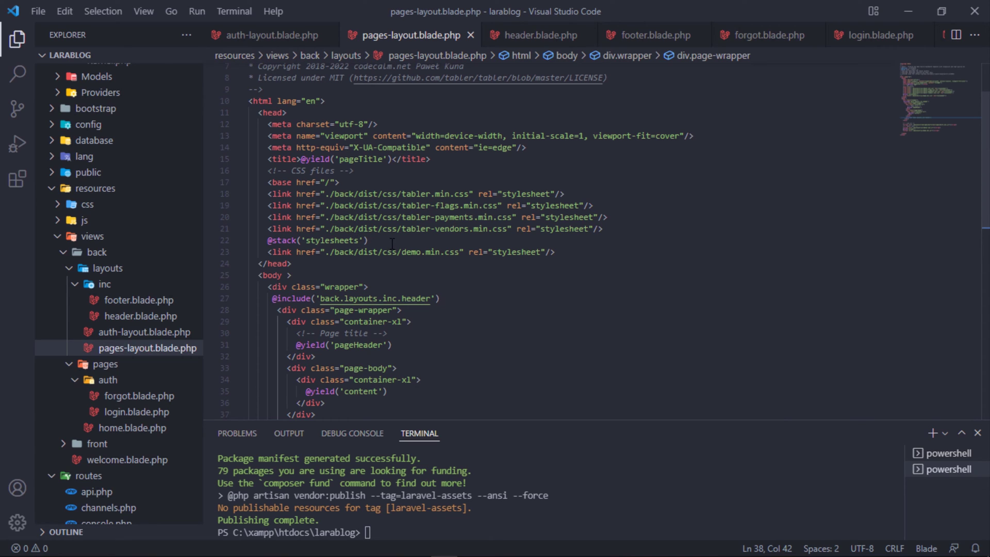
click(392, 242)
key(Return)
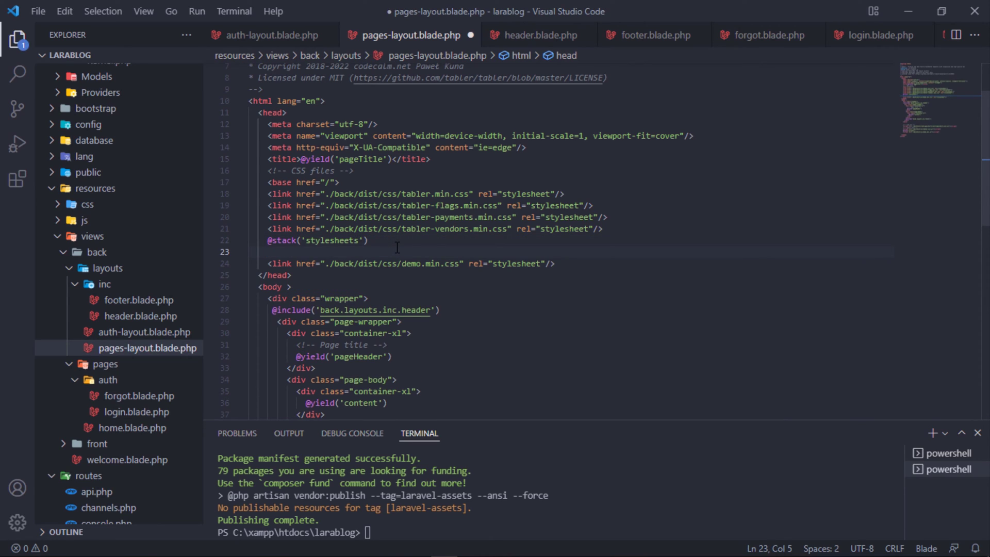
right_click(302, 256)
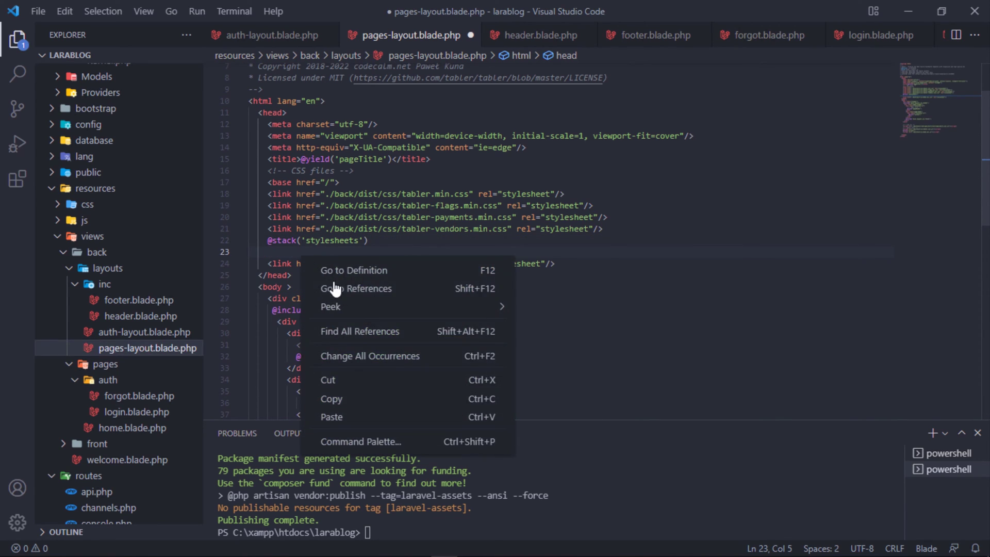
click(338, 422)
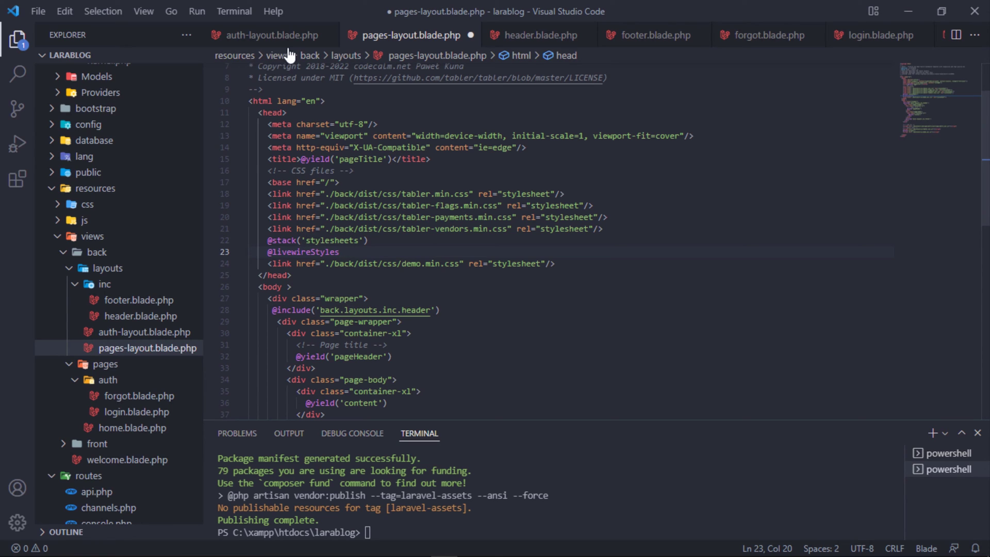
click(272, 35)
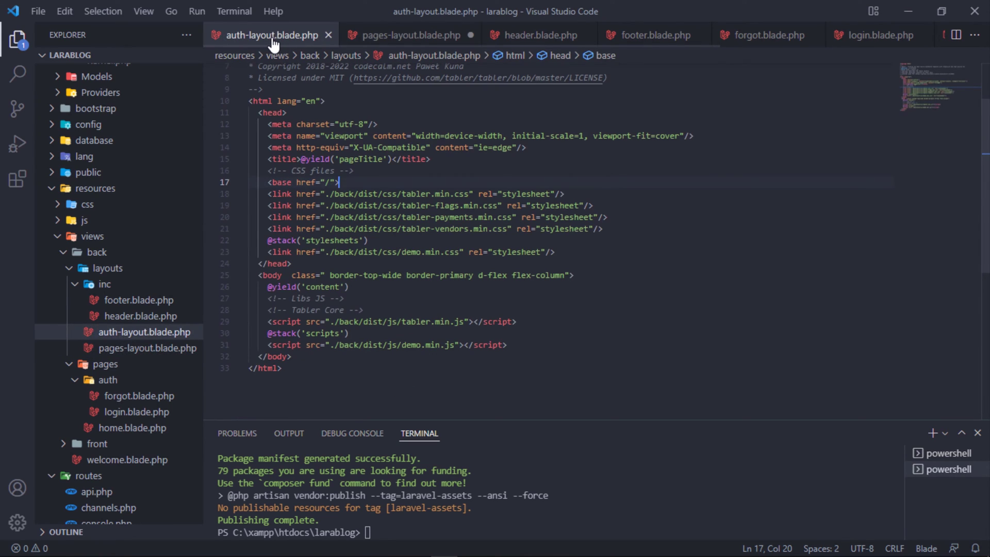
click(381, 241)
key(Return)
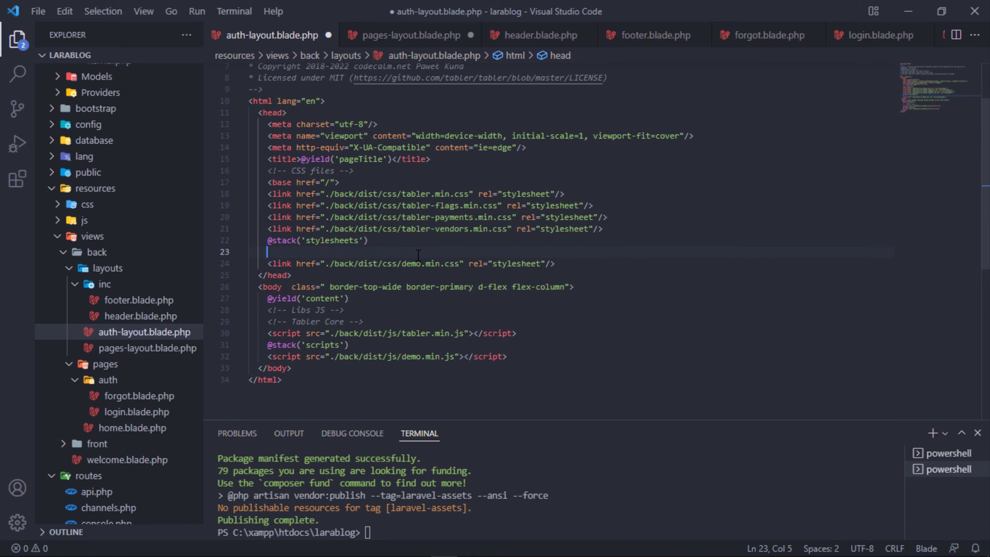
right_click(309, 253)
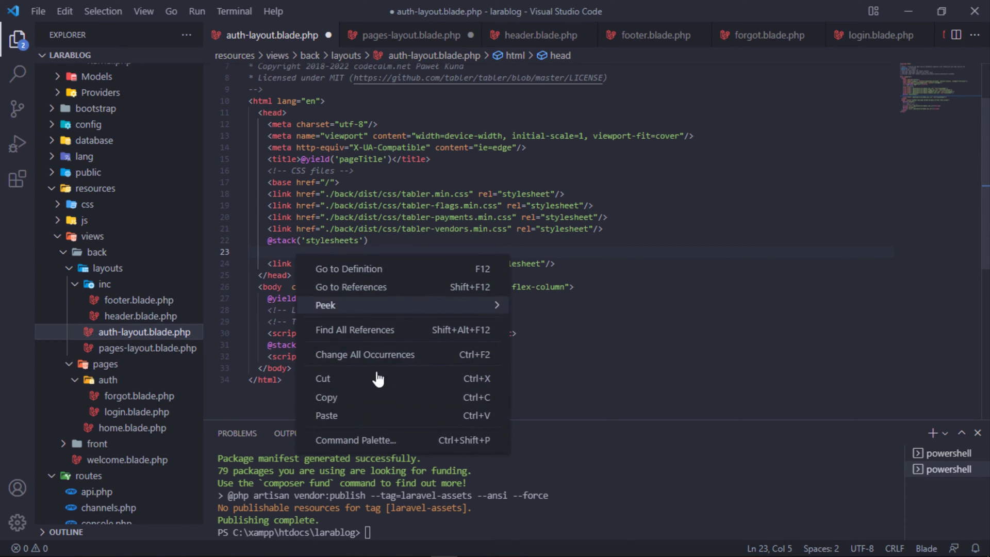
click(364, 424)
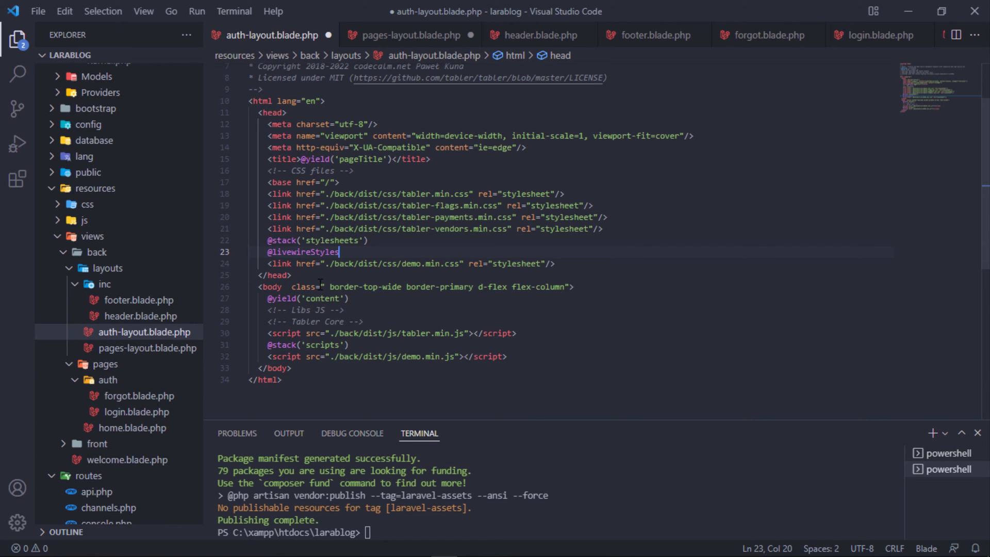
mouse_move(68, 553)
click(68, 546)
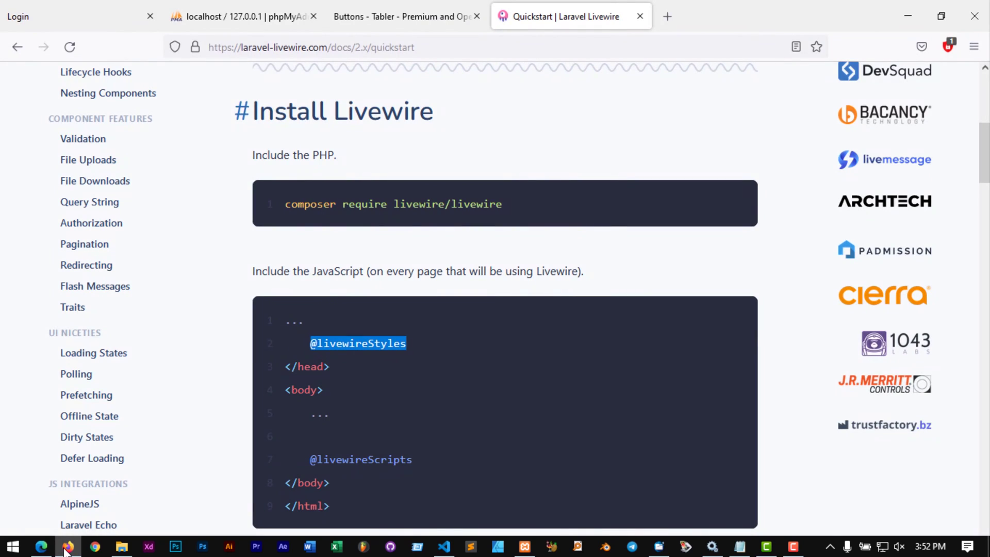
scroll(413, 400, down, 2)
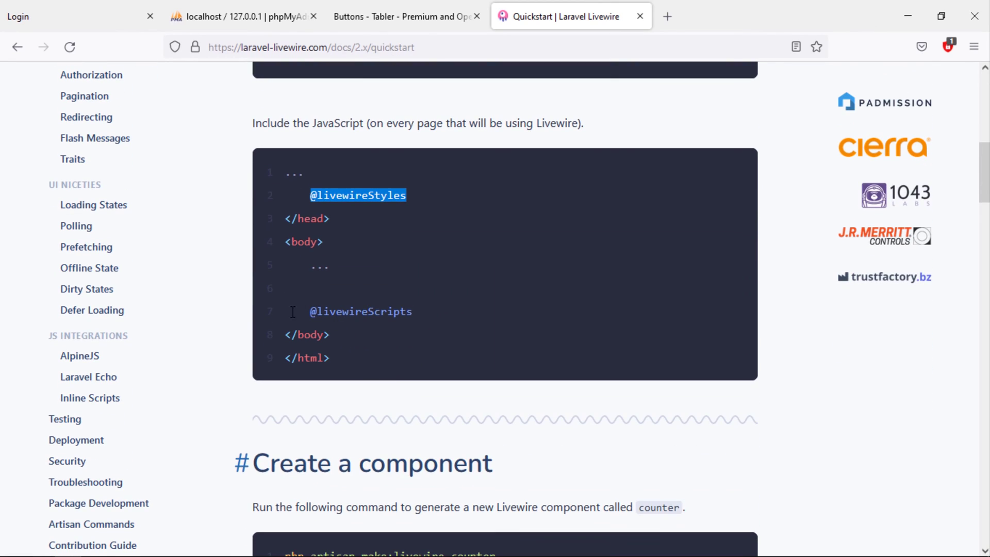
drag(309, 311, 412, 312)
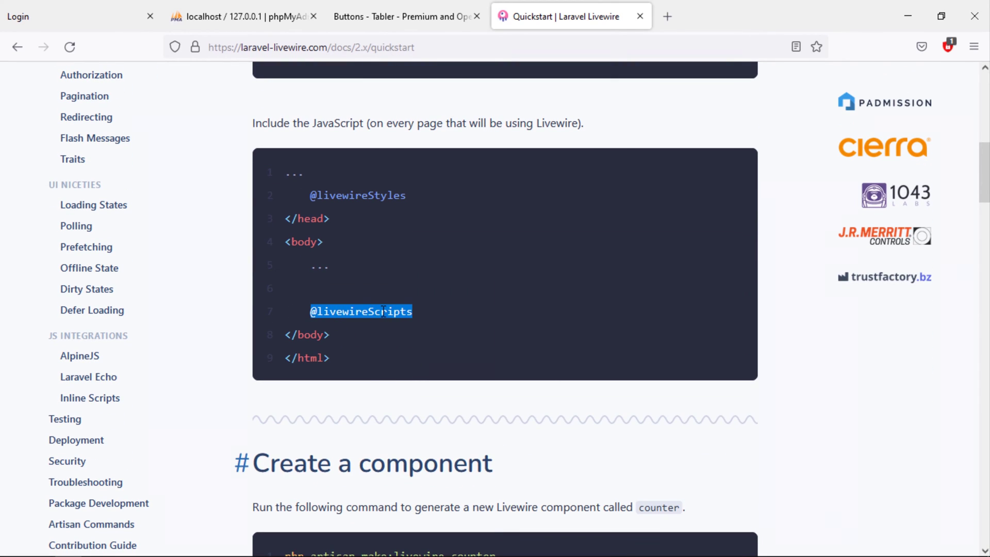
right_click(383, 313)
click(404, 328)
click(445, 547)
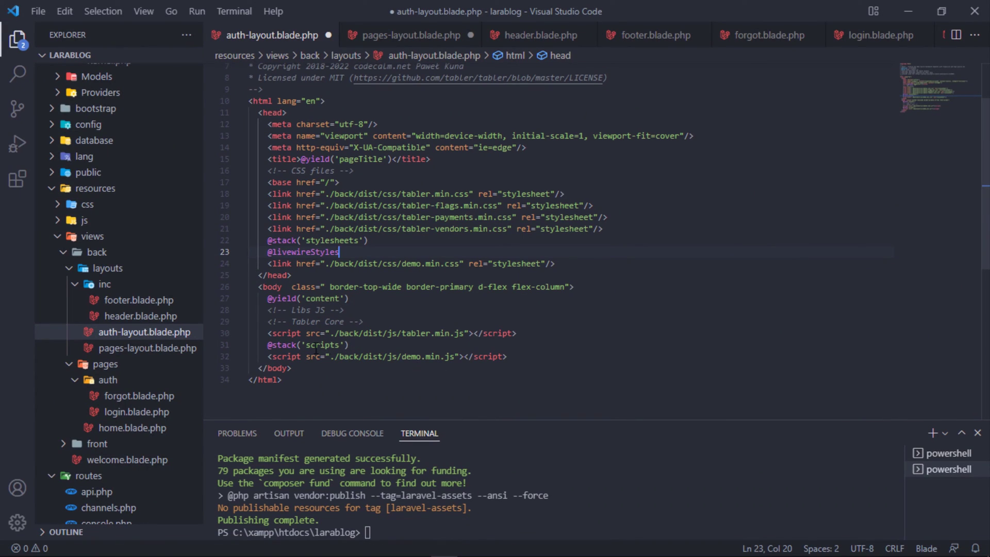
click(358, 345)
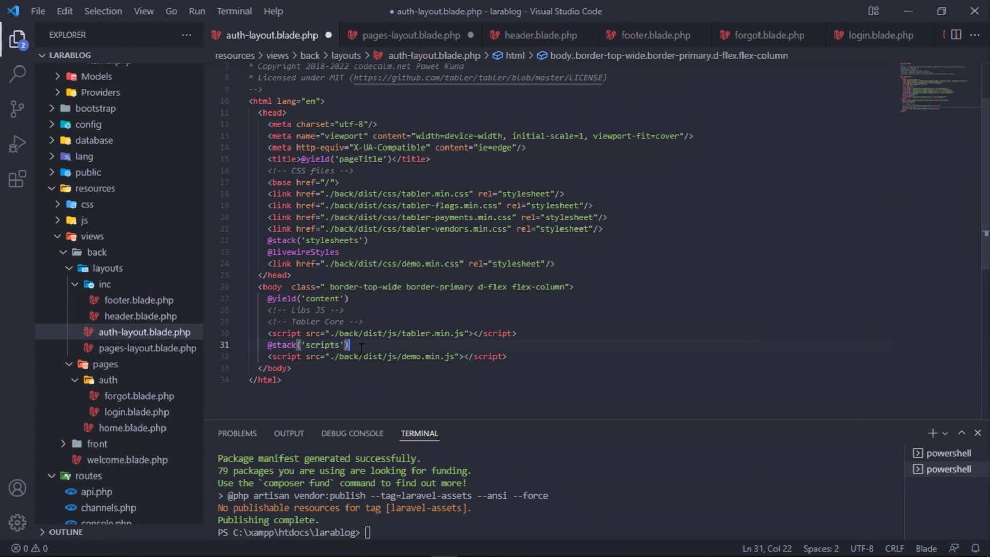
key(Return)
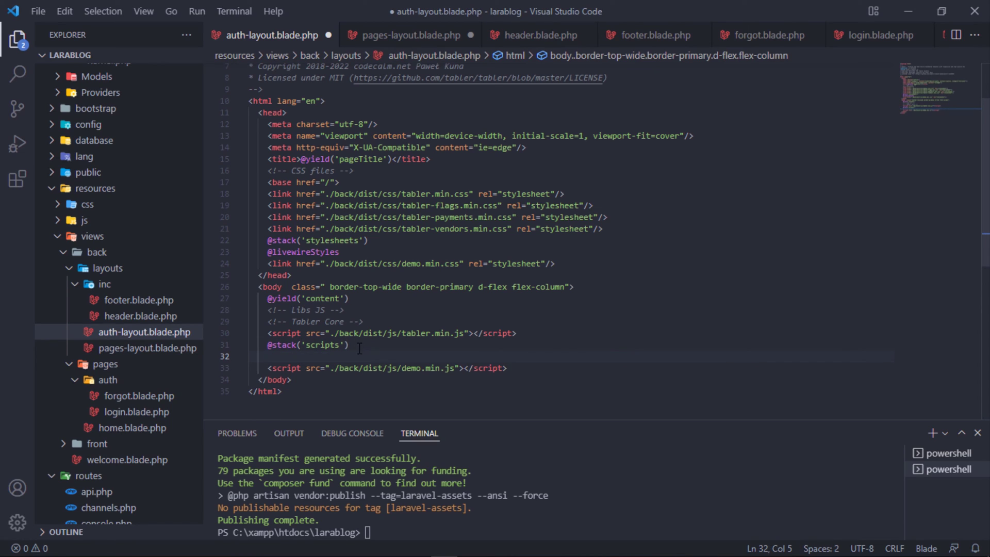
right_click(334, 351)
click(386, 514)
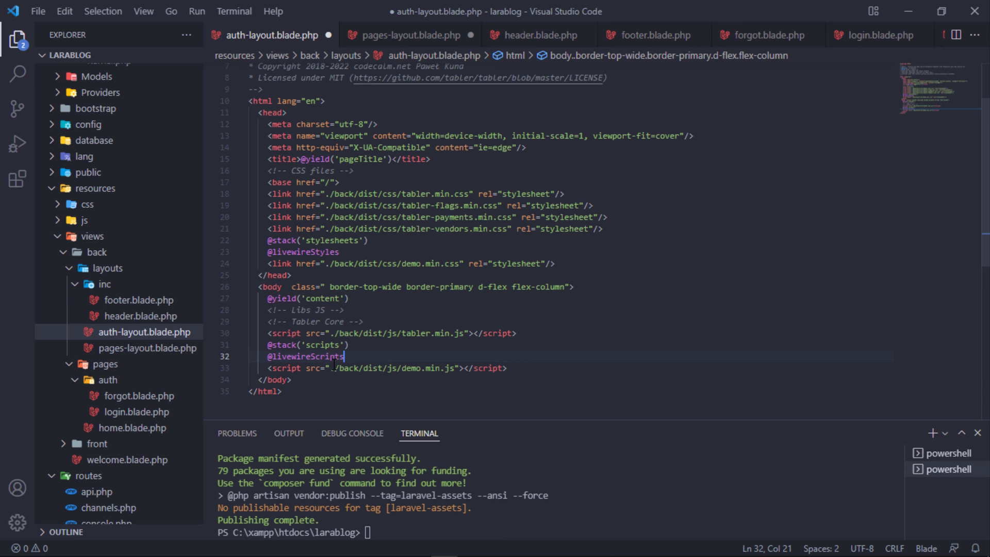
click(411, 35)
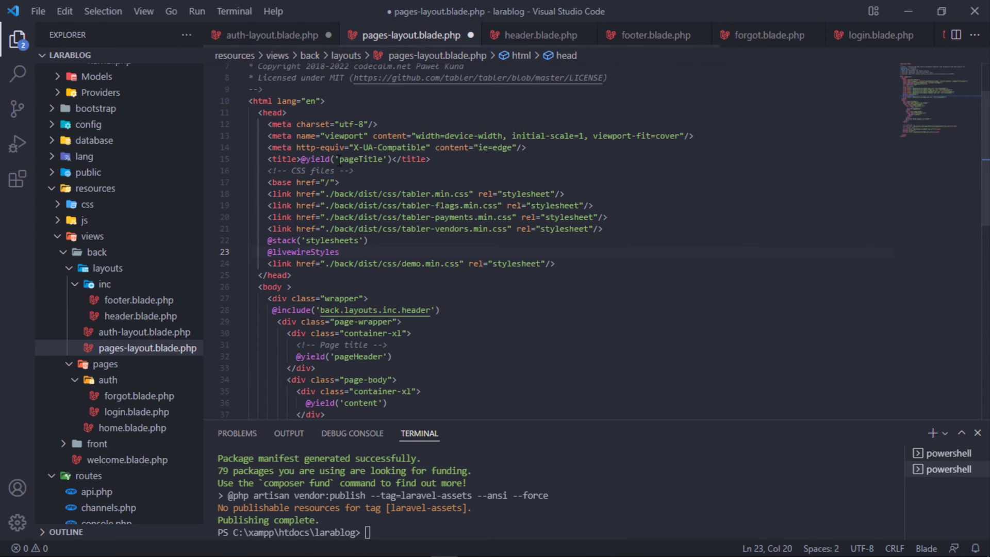
scroll(384, 358, down, 5)
scroll(392, 355, down, 3)
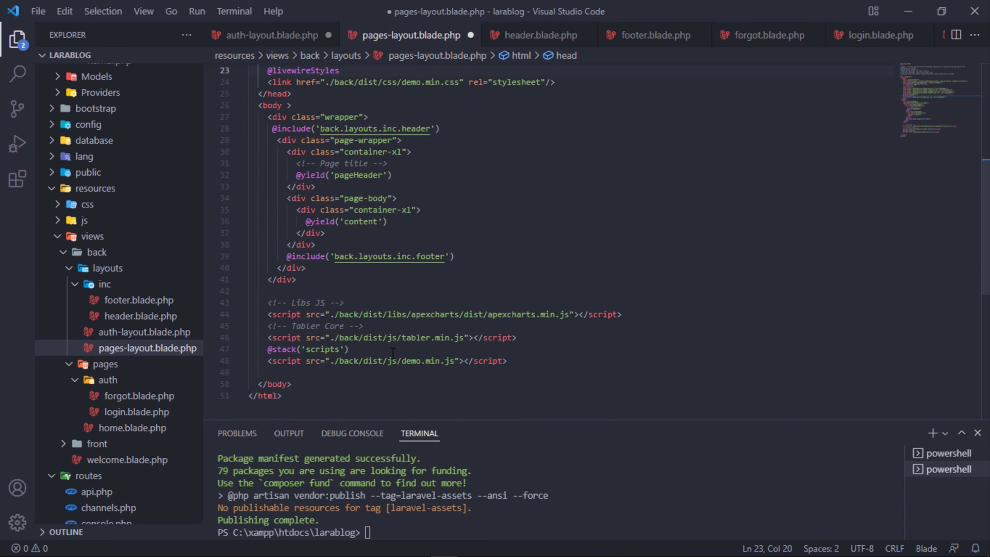
click(361, 348)
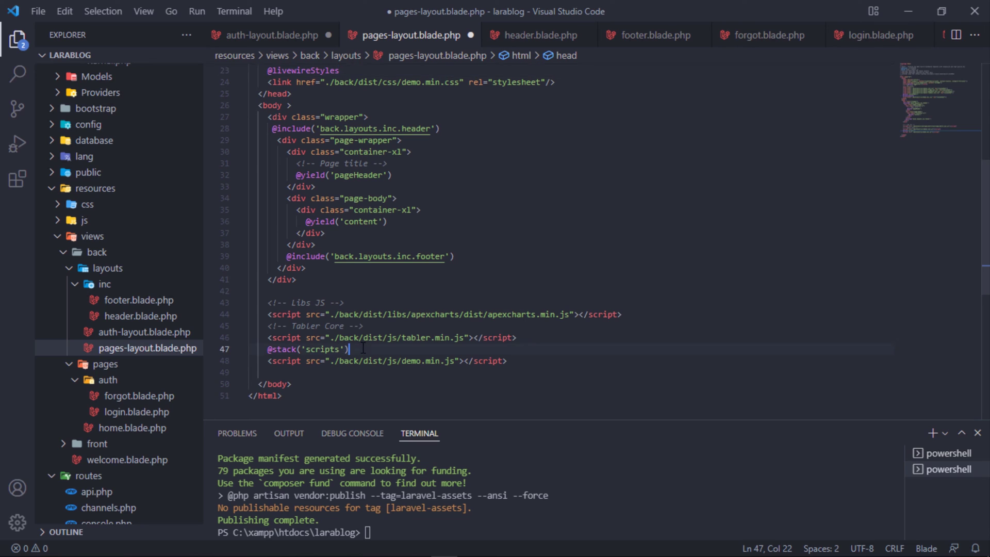
key(Return)
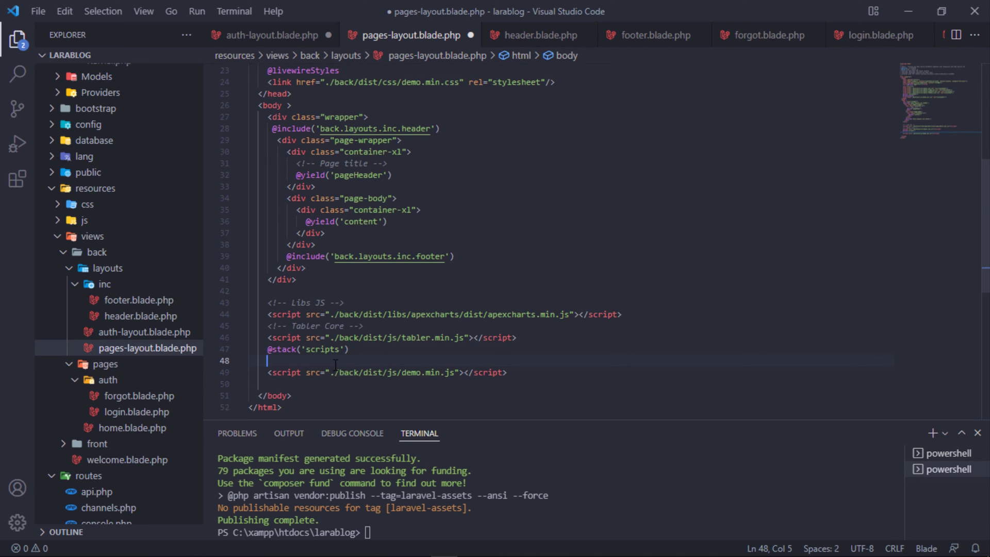
right_click(338, 362)
click(369, 346)
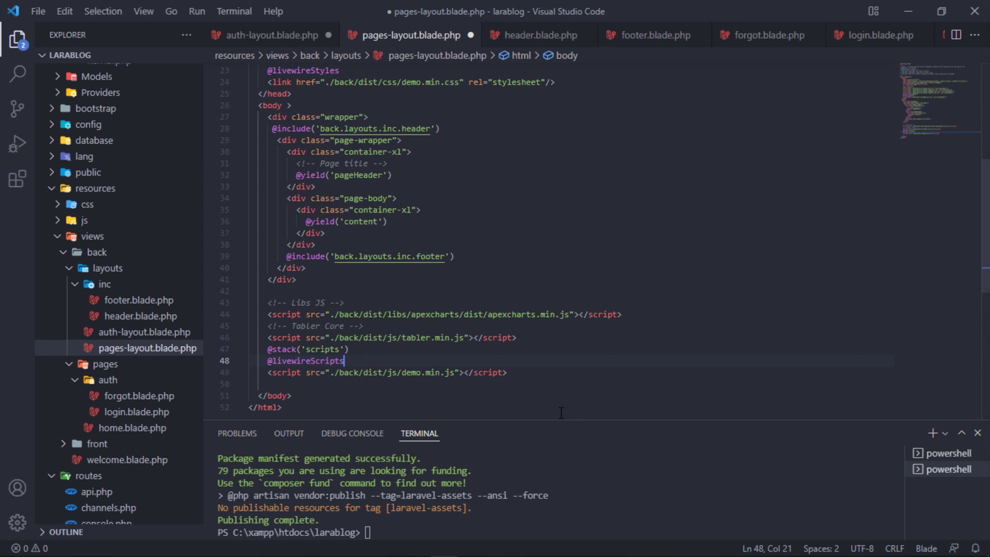
click(37, 11)
click(54, 255)
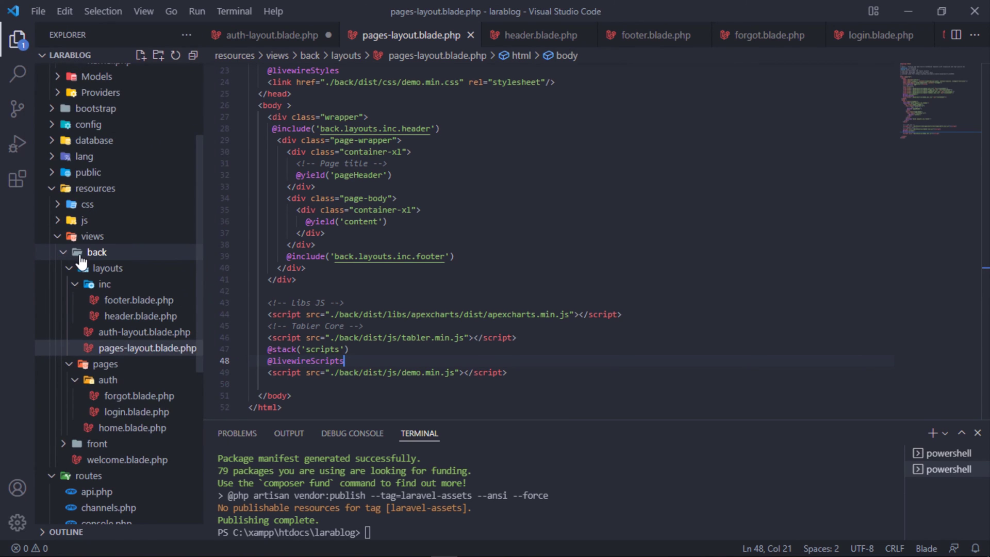